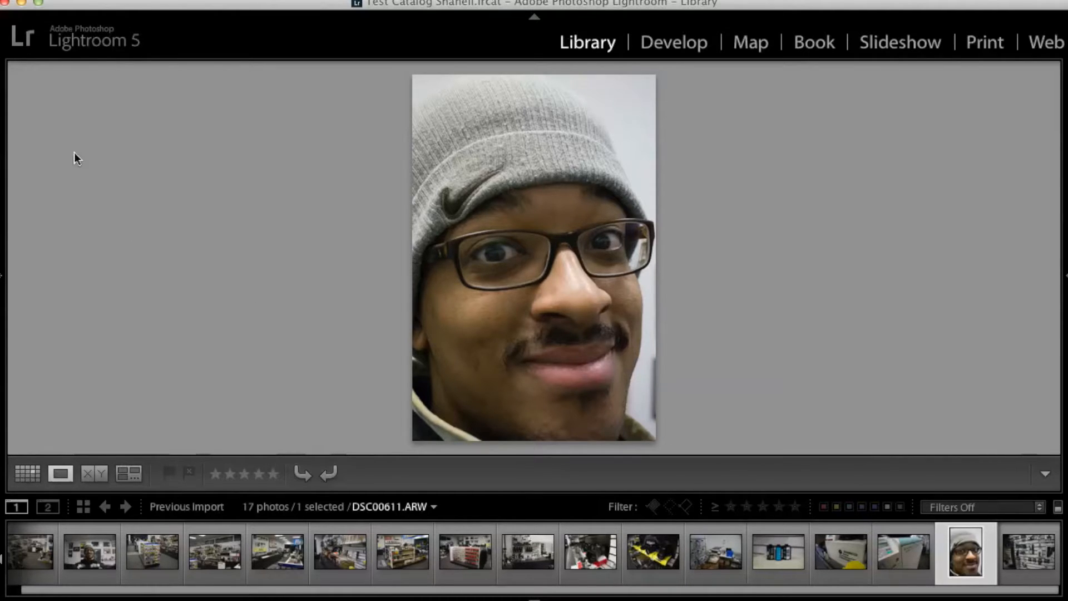
{"action": "left_click", "coordinate": [128, 0]}
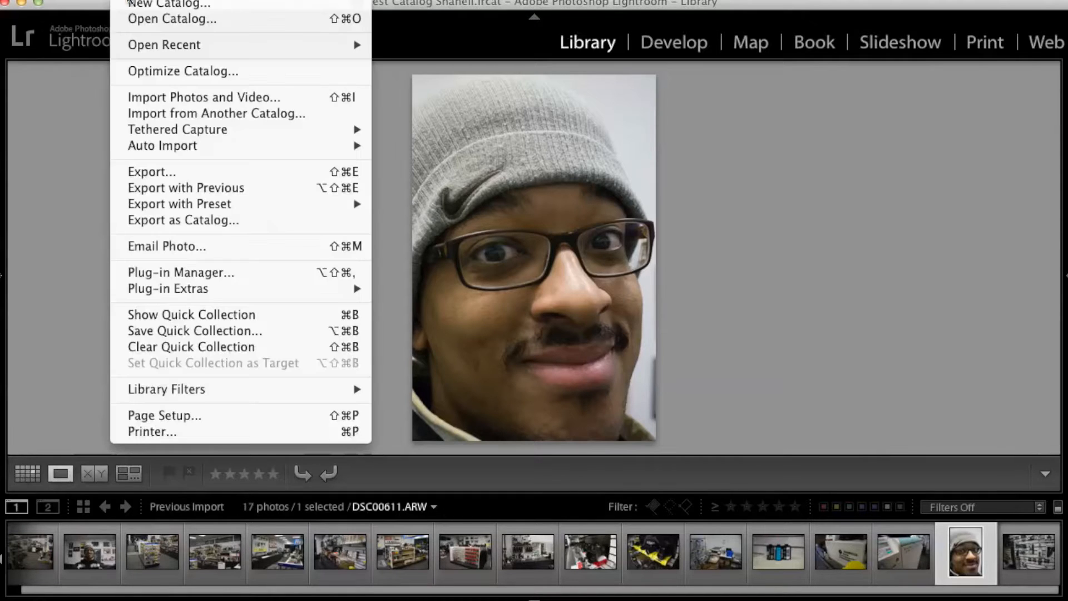
{"action": "left_click", "coordinate": [149, 97]}
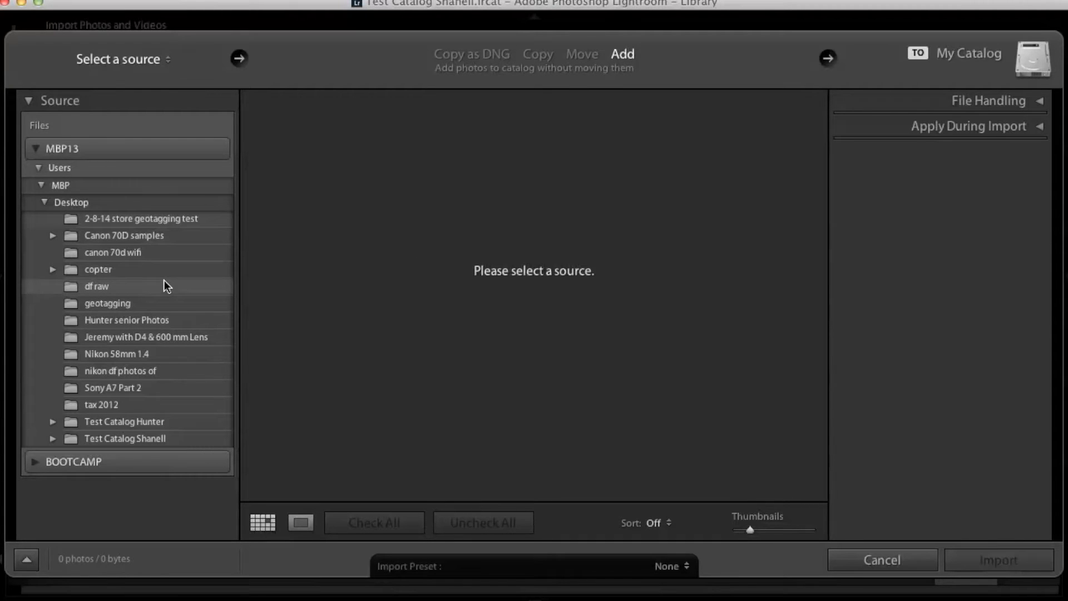
{"action": "left_click", "coordinate": [898, 560]}
- Switch to the desktop, open photo(1).JPG to view the picture, and close its preview
{"action": "key", "text": "ctrl+Left"}
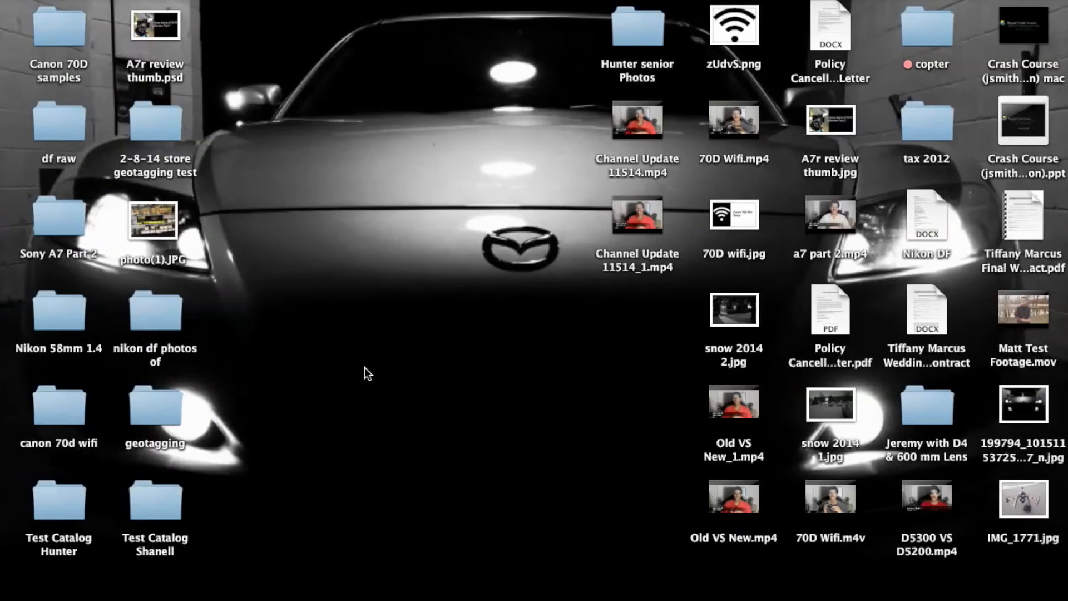
{"action": "left_click", "coordinate": [145, 231]}
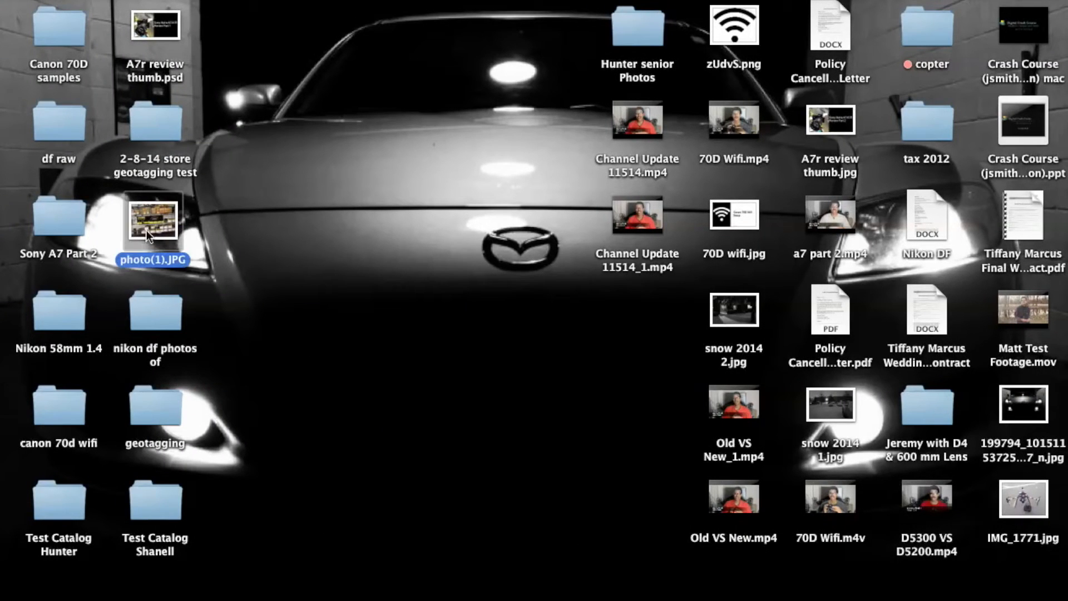
{"action": "left_click_drag", "start_coordinate": [146, 230], "coordinate": [253, 213]}
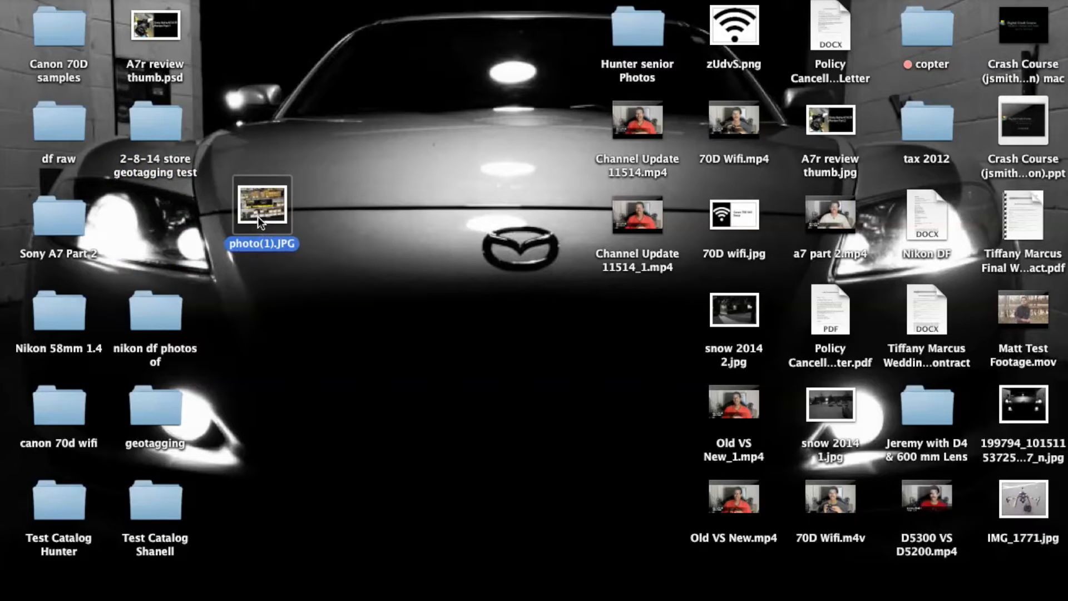
{"action": "double_click", "coordinate": [259, 216]}
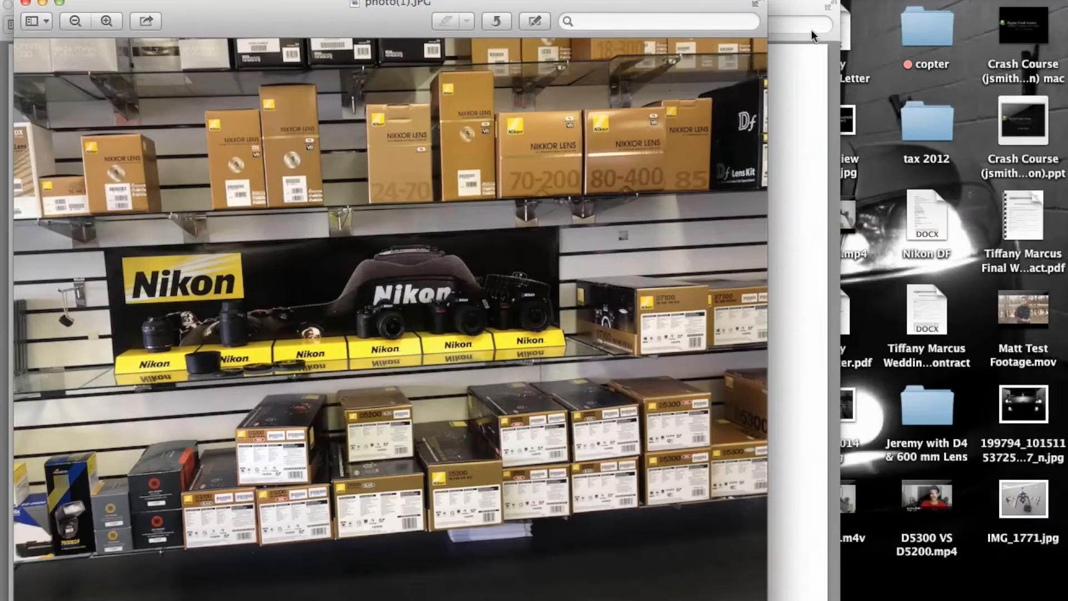
{"action": "left_click", "coordinate": [25, 4]}
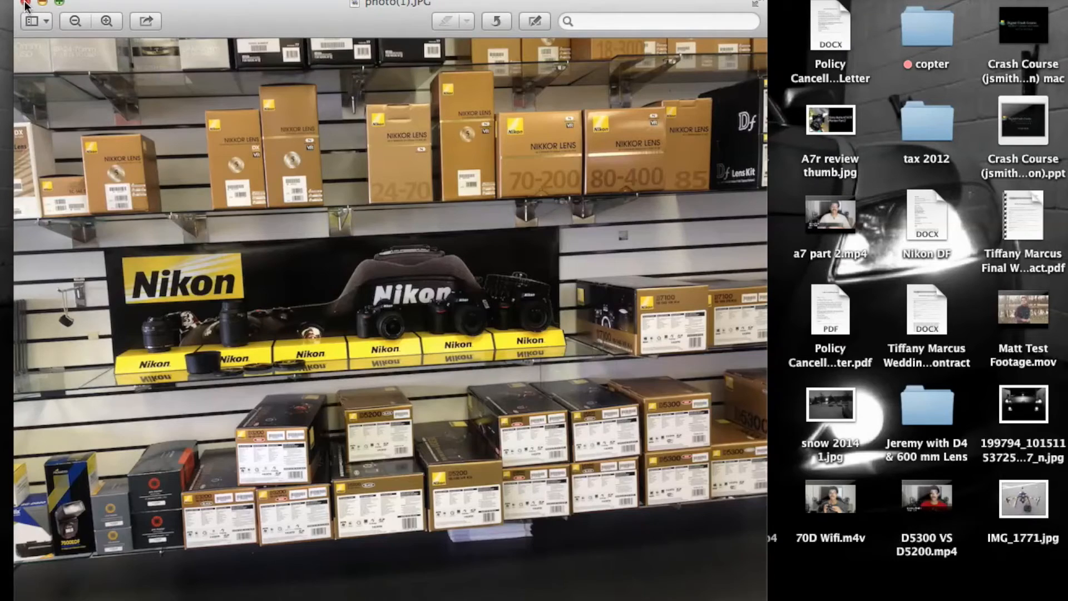
{"action": "left_click", "coordinate": [25, 4]}
- Move photo(1).JPG from the desktop into the "2-8-14 store geotagging test" folder and return to Lightroom
{"action": "left_click_drag", "start_coordinate": [252, 199], "coordinate": [573, 252]}
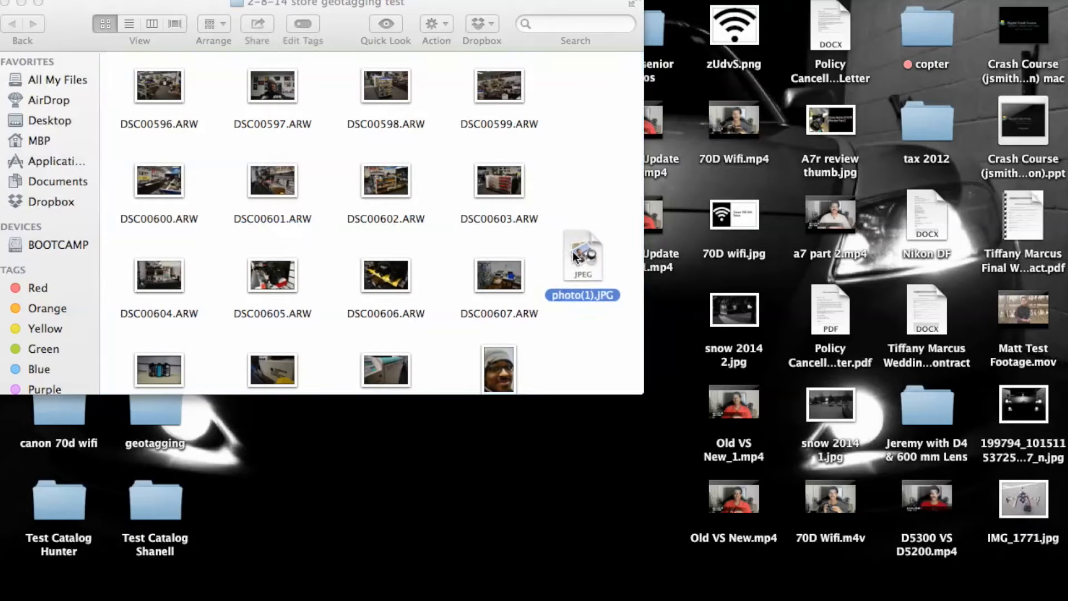
{"action": "scroll", "coordinate": [570, 189], "scroll_direction": "down", "scroll_amount": 3}
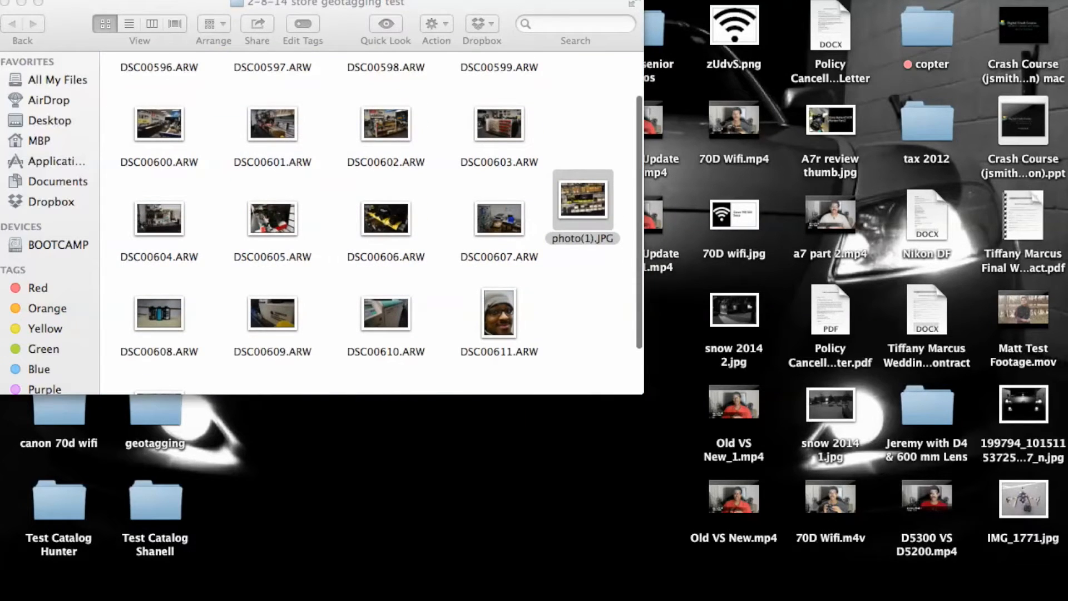
{"action": "left_click", "coordinate": [6, 3]}
{"action": "left_click", "coordinate": [345, 600]}
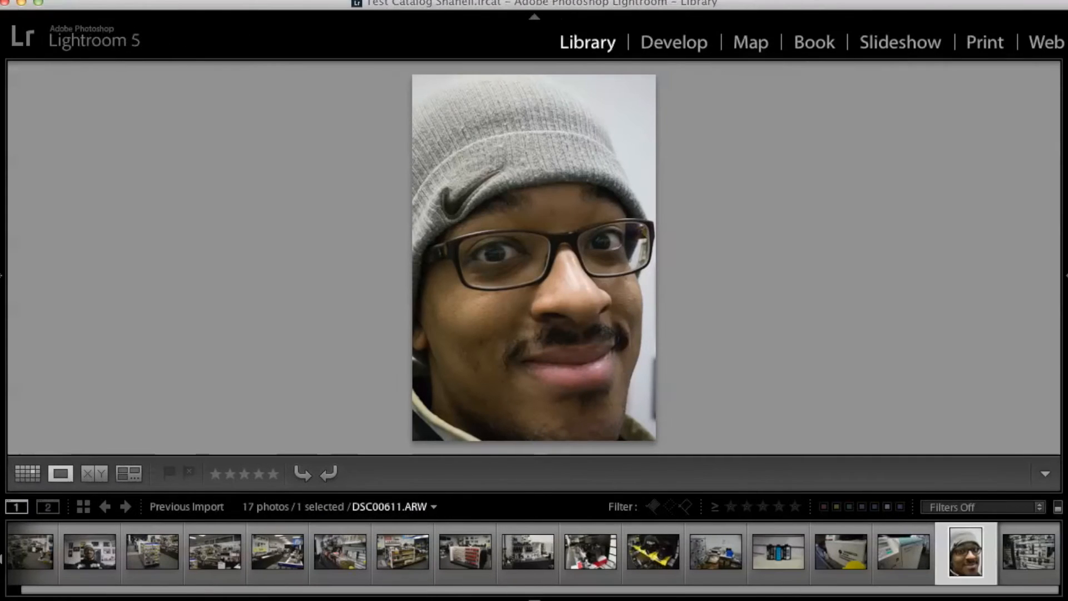
- Start a photo import with the Desktop folder "2-8-14 store geotagging test" as the source
{"action": "left_click", "coordinate": [124, 1]}
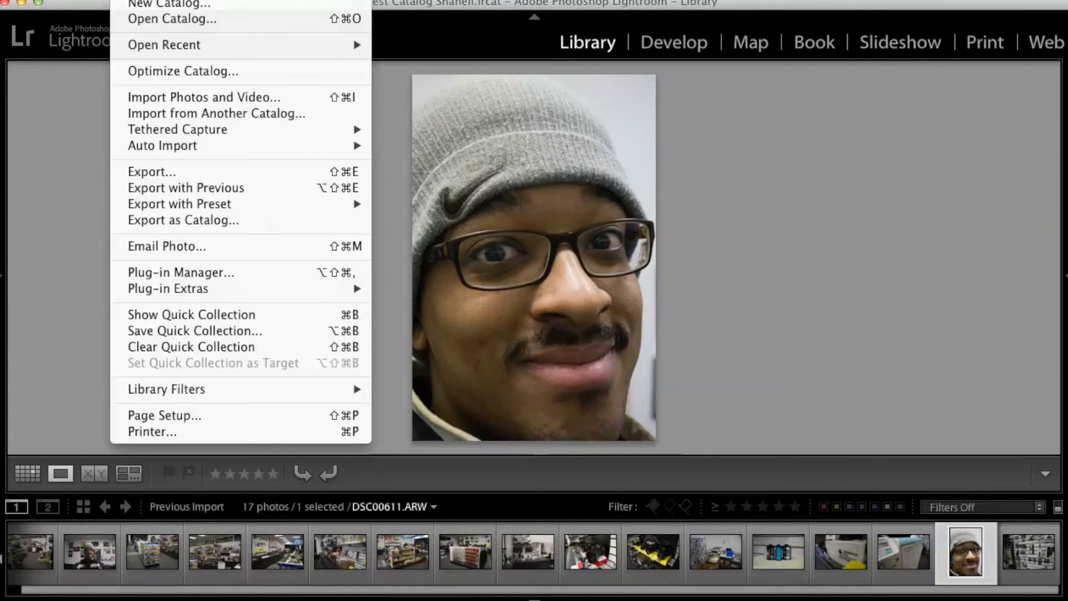
{"action": "left_click", "coordinate": [155, 99]}
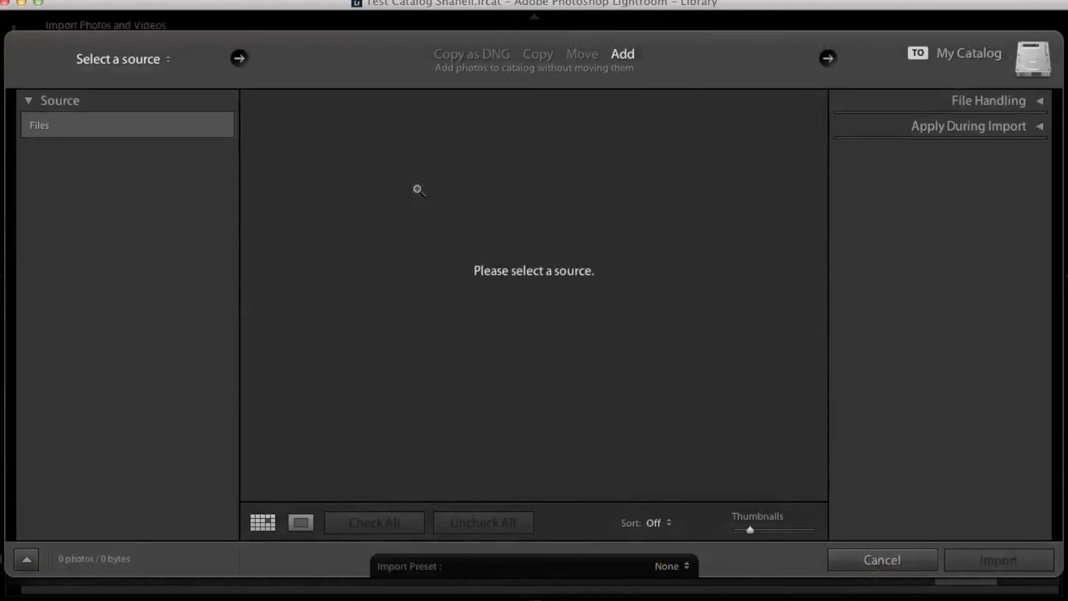
{"action": "left_click", "coordinate": [172, 147]}
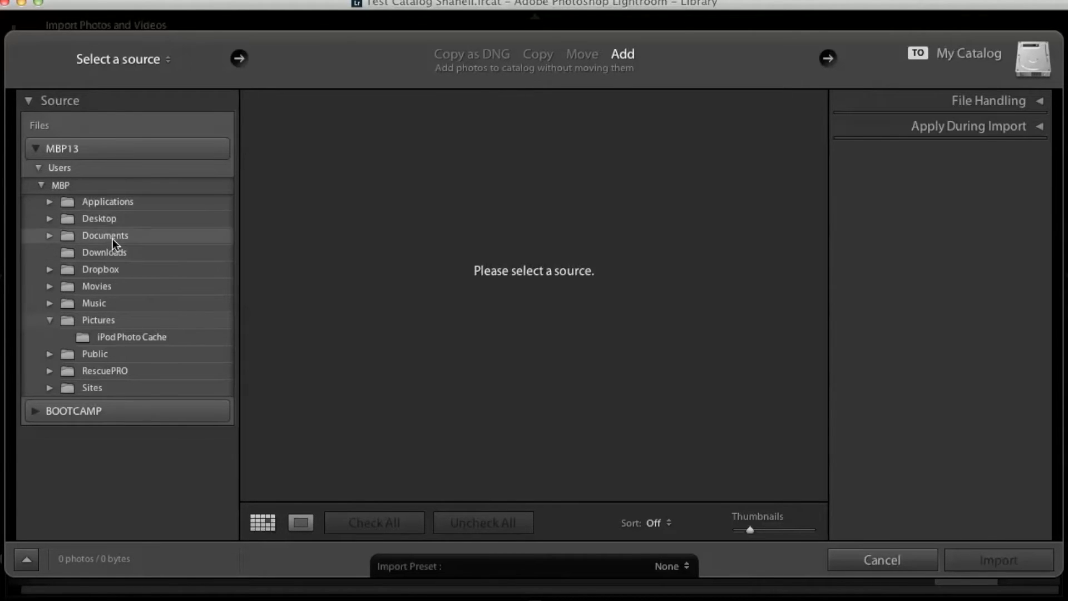
{"action": "left_click", "coordinate": [106, 219]}
{"action": "left_click", "coordinate": [49, 219]}
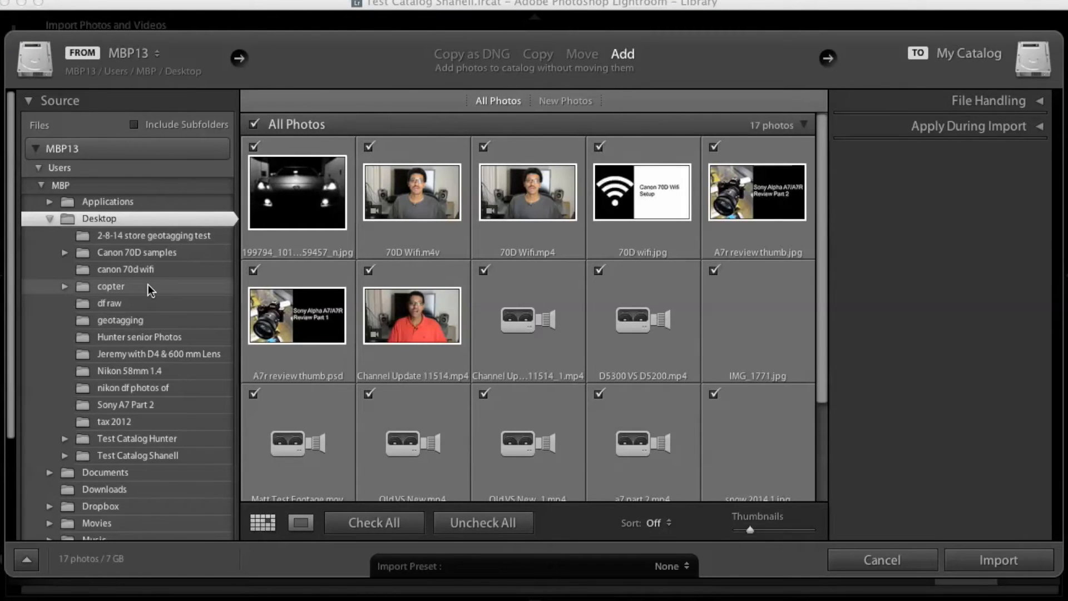
{"action": "left_click", "coordinate": [142, 237]}
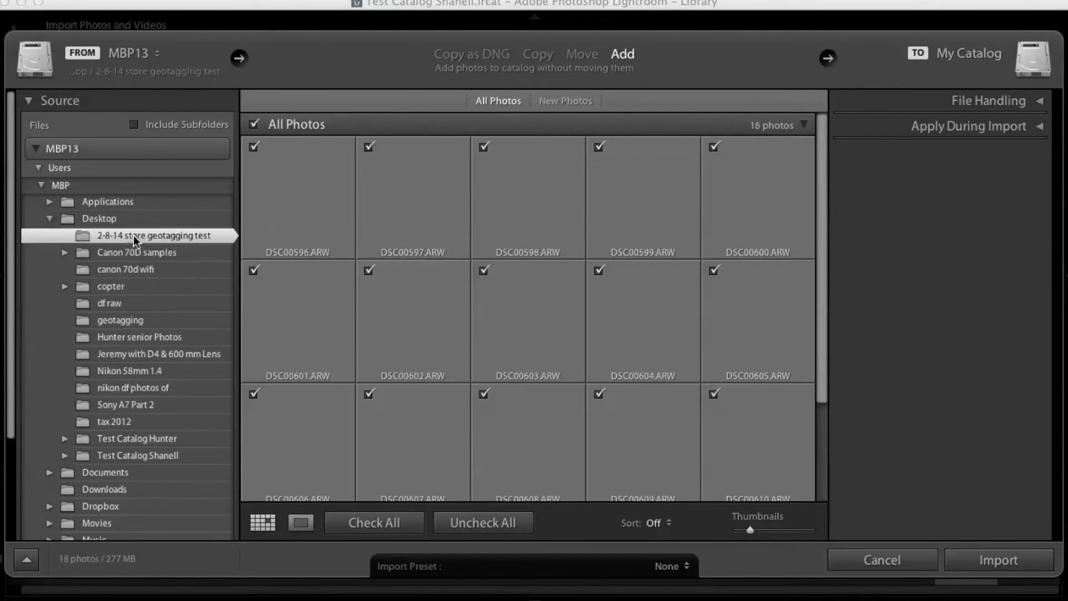
- Import only photo(1).JPG from the source folder, adding it to the catalog without moving it
{"action": "left_click", "coordinate": [708, 273]}
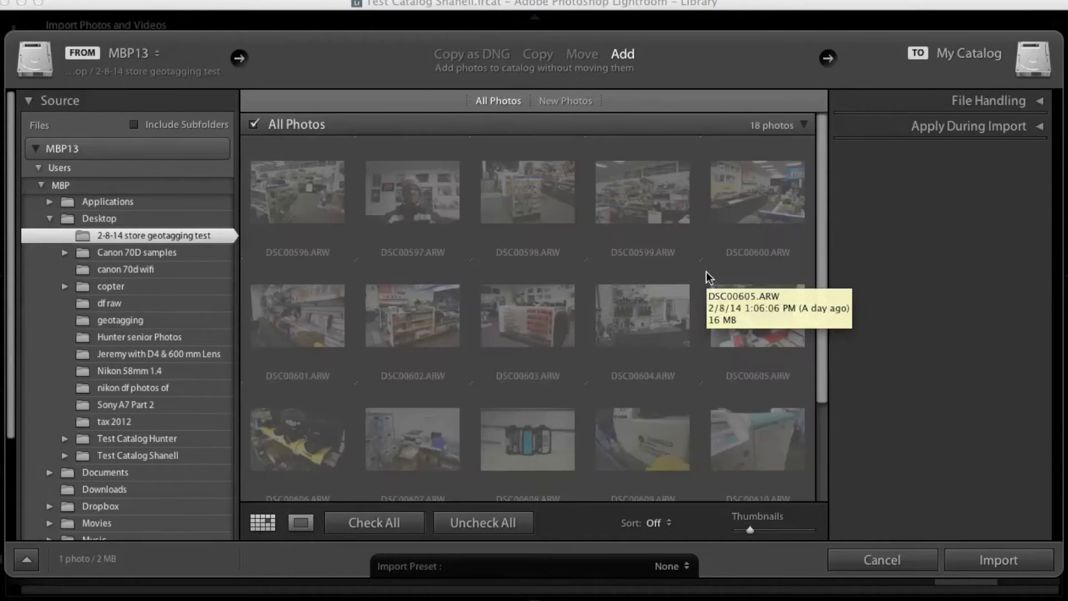
{"action": "scroll", "coordinate": [600, 242], "scroll_direction": "down", "scroll_amount": 5}
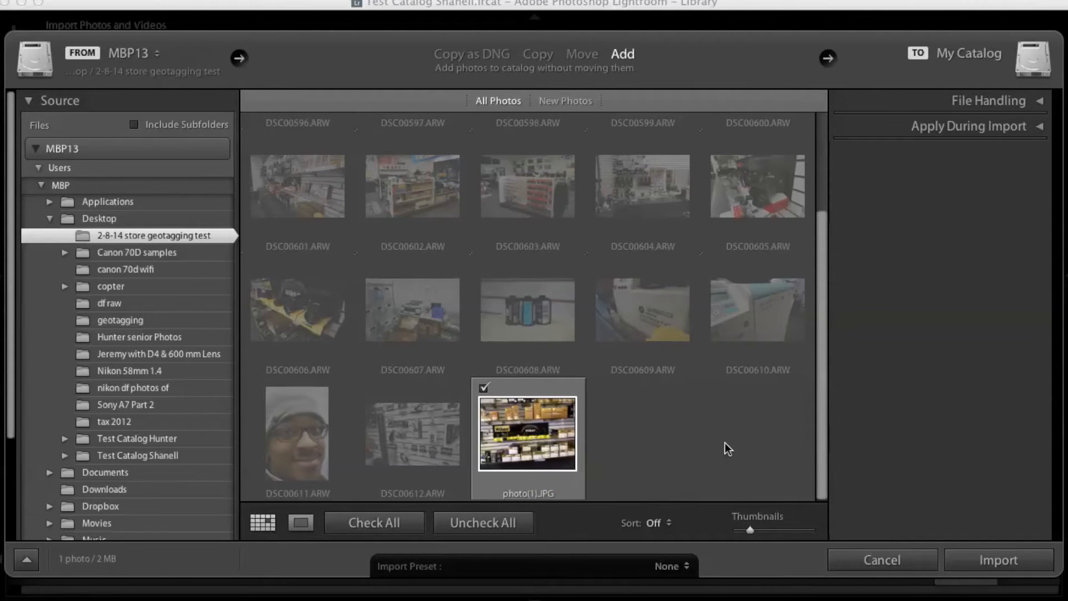
{"action": "left_click", "coordinate": [1031, 566]}
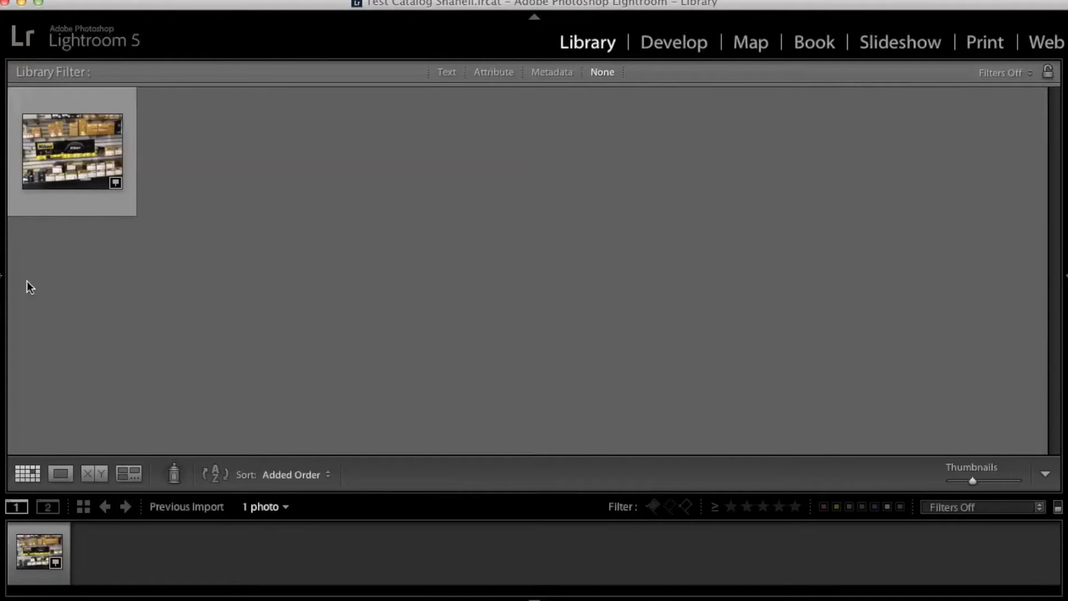
- Show all photos of the "2-8-14 store geotagging test" folder in the library
{"action": "left_click", "coordinate": [2, 296]}
{"action": "scroll", "coordinate": [107, 369], "scroll_direction": "down", "scroll_amount": 3}
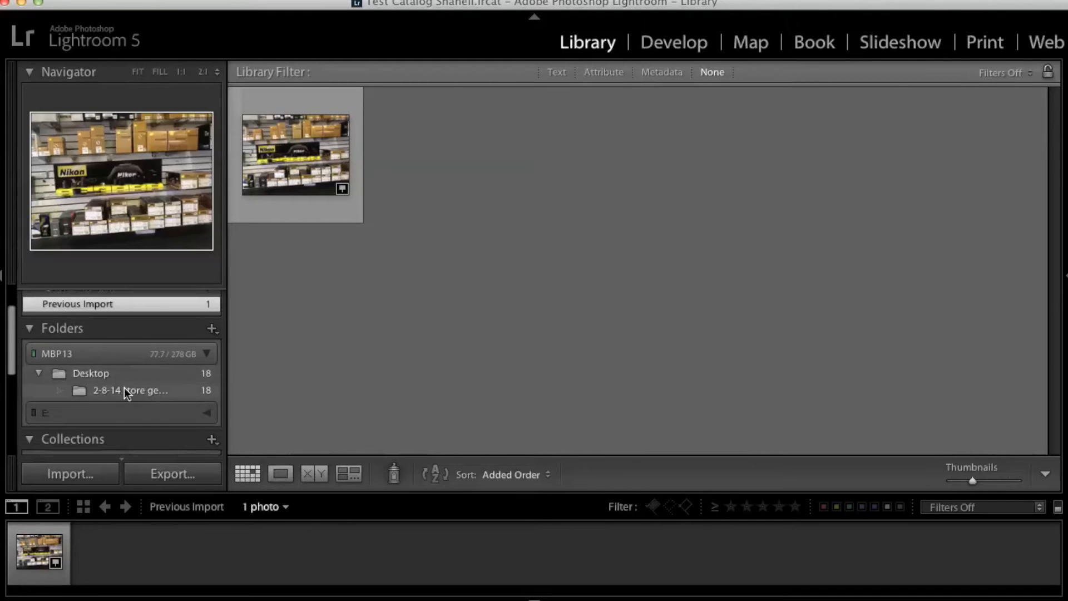
{"action": "left_click", "coordinate": [127, 392]}
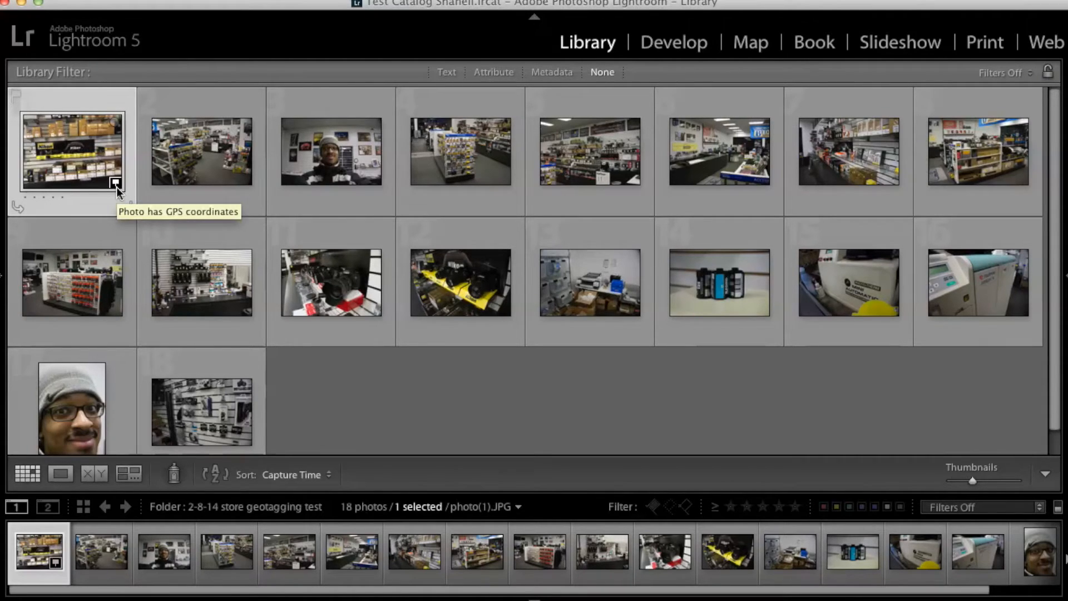
- Compare photo(1).JPG with DSC00596.ARW at full view and examine the metadata of photo(1).JPG
{"action": "double_click", "coordinate": [49, 149]}
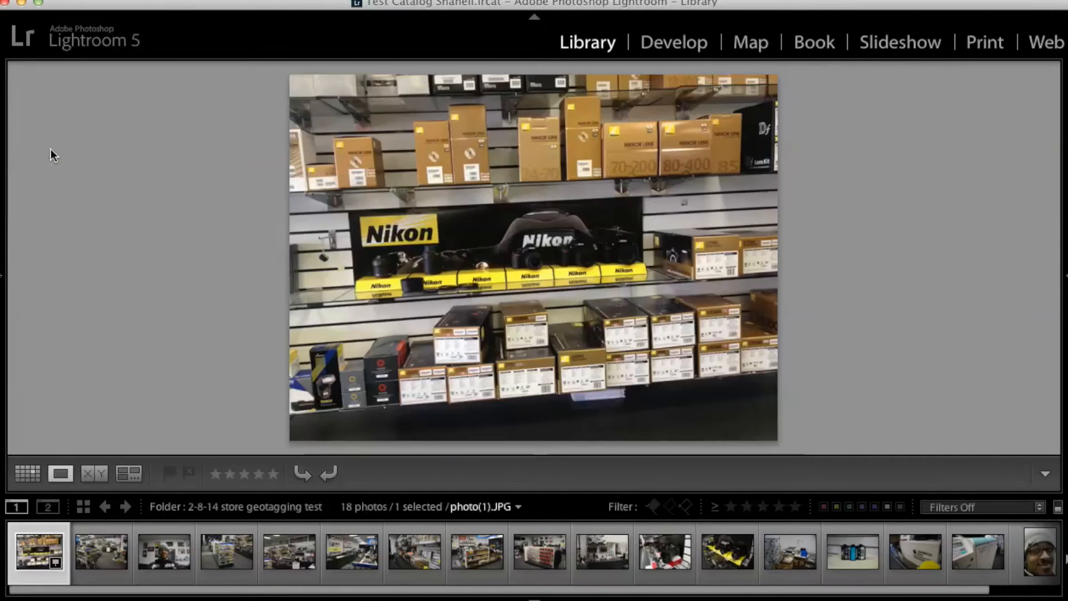
{"action": "key", "text": "Right"}
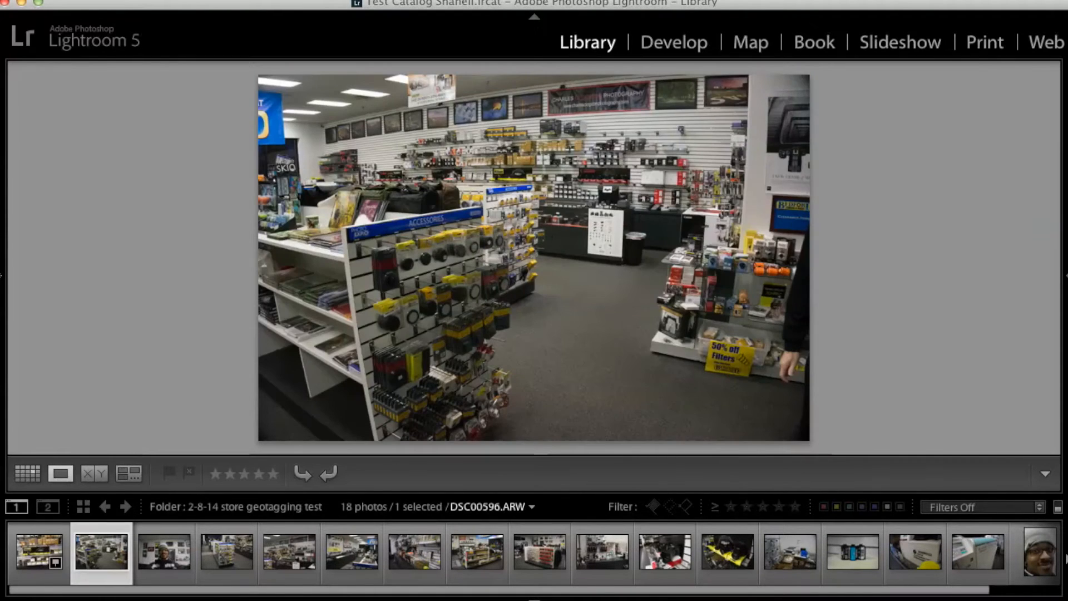
{"action": "key", "text": "Left"}
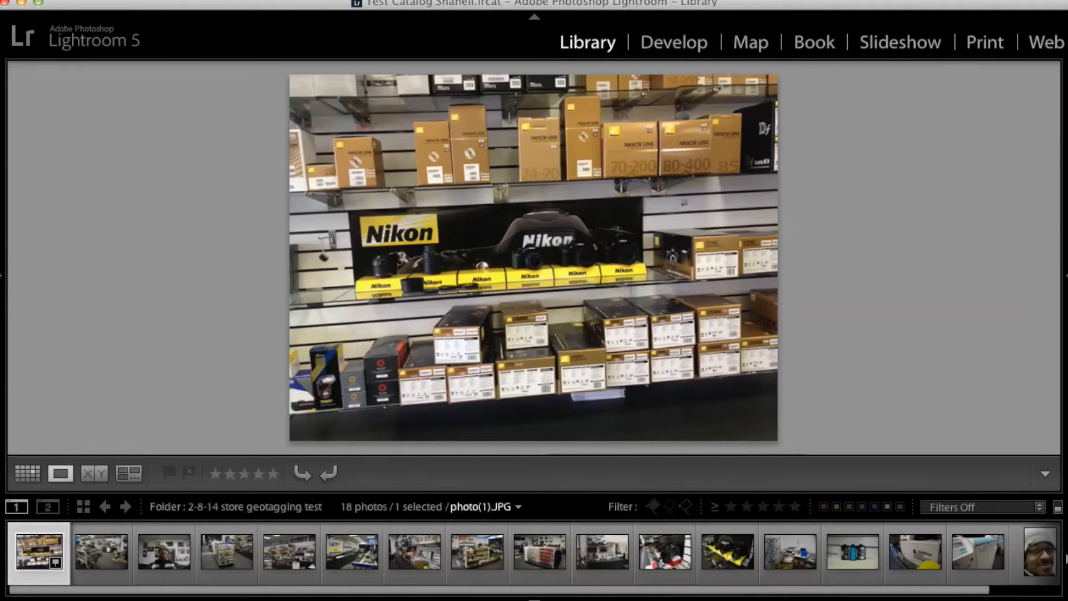
{"action": "key", "text": "Right"}
{"action": "key", "text": "Left"}
{"action": "left_click", "coordinate": [1066, 276]}
{"action": "scroll", "coordinate": [889, 314], "scroll_direction": "down", "scroll_amount": 10}
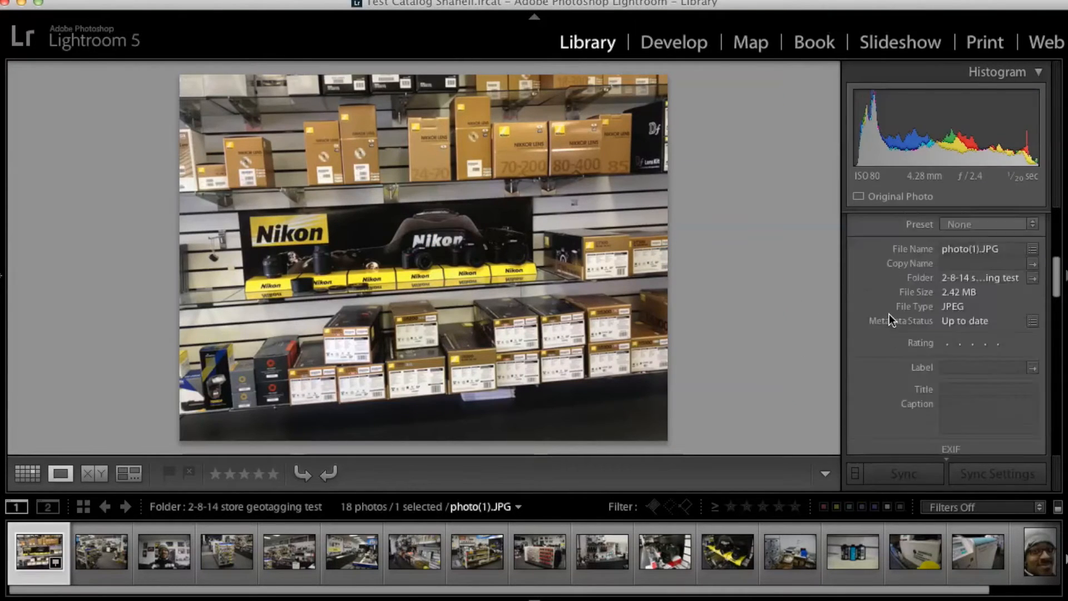
{"action": "scroll", "coordinate": [890, 314], "scroll_direction": "down", "scroll_amount": 8}
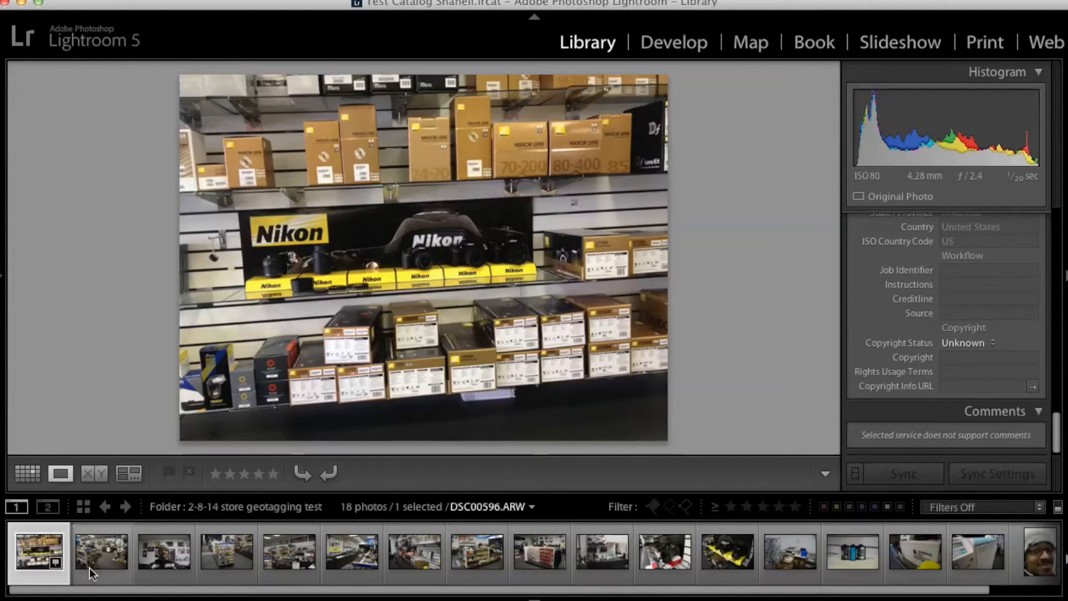
{"action": "scroll", "coordinate": [84, 568], "scroll_direction": "right", "scroll_amount": 1}
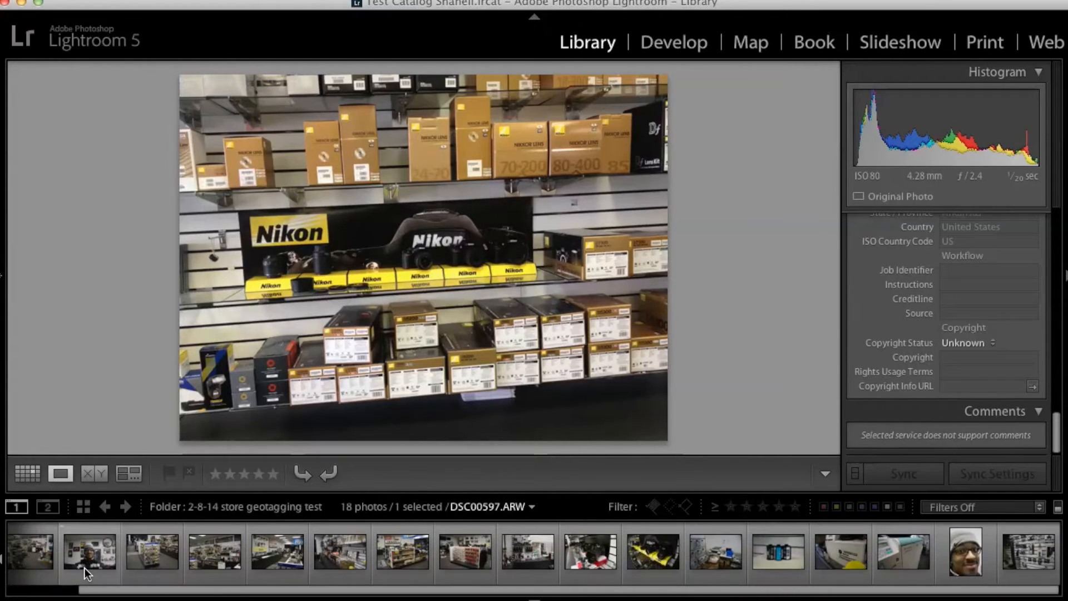
{"action": "left_click", "coordinate": [1013, 573], "text": "super"}
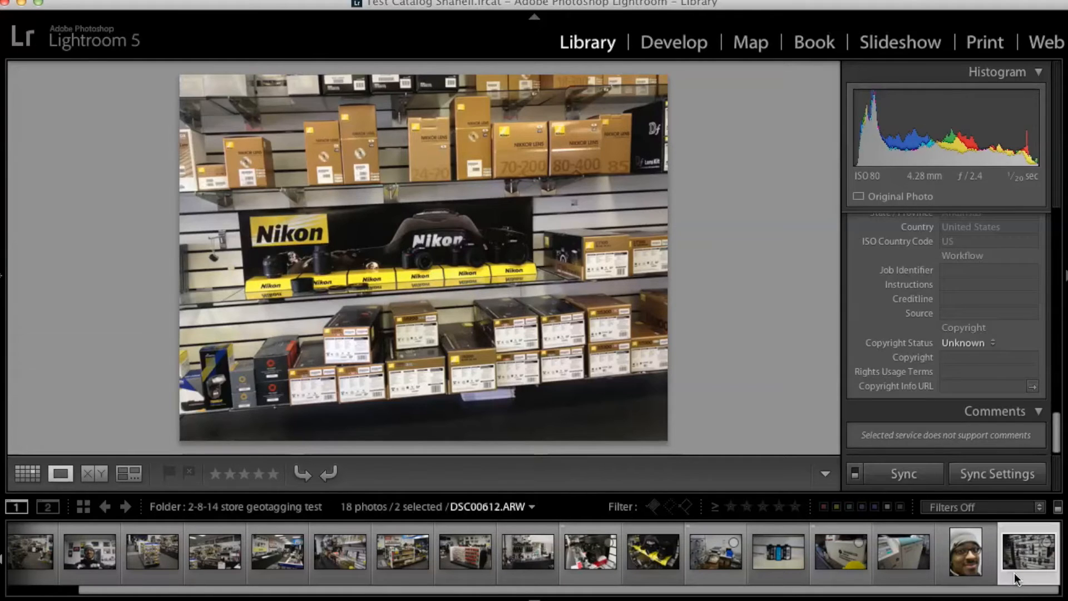
{"action": "scroll", "coordinate": [489, 548], "scroll_direction": "left", "scroll_amount": 1}
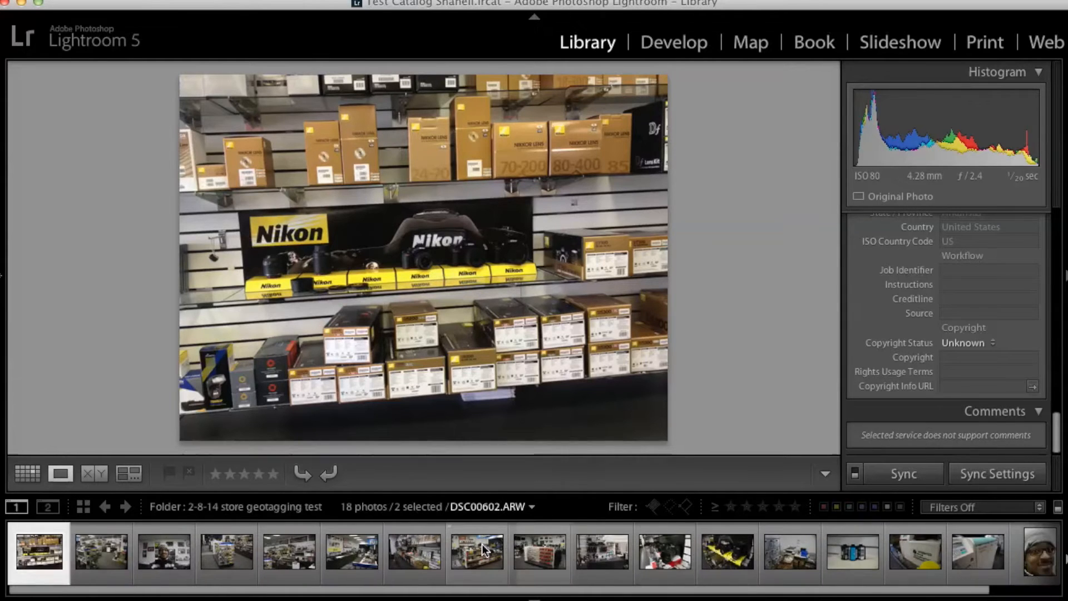
{"action": "left_click", "coordinate": [79, 565]}
- Select every photo from photo(1).JPG through DSC00612.ARW, keeping photo(1).JPG as the primary photo
{"action": "left_click", "coordinate": [48, 577]}
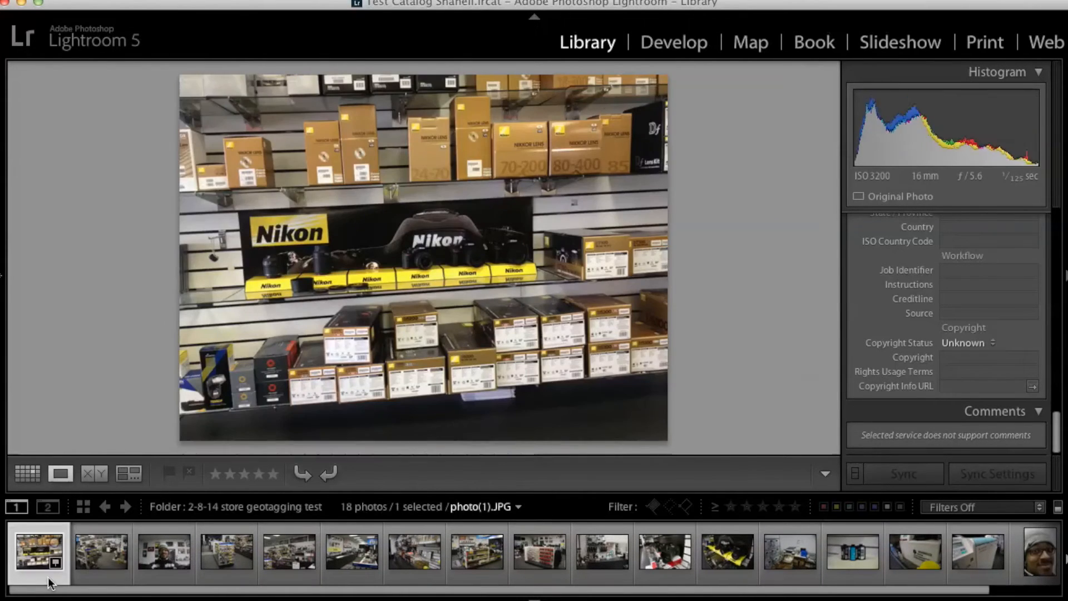
{"action": "scroll", "coordinate": [421, 555], "scroll_direction": "right", "scroll_amount": 1}
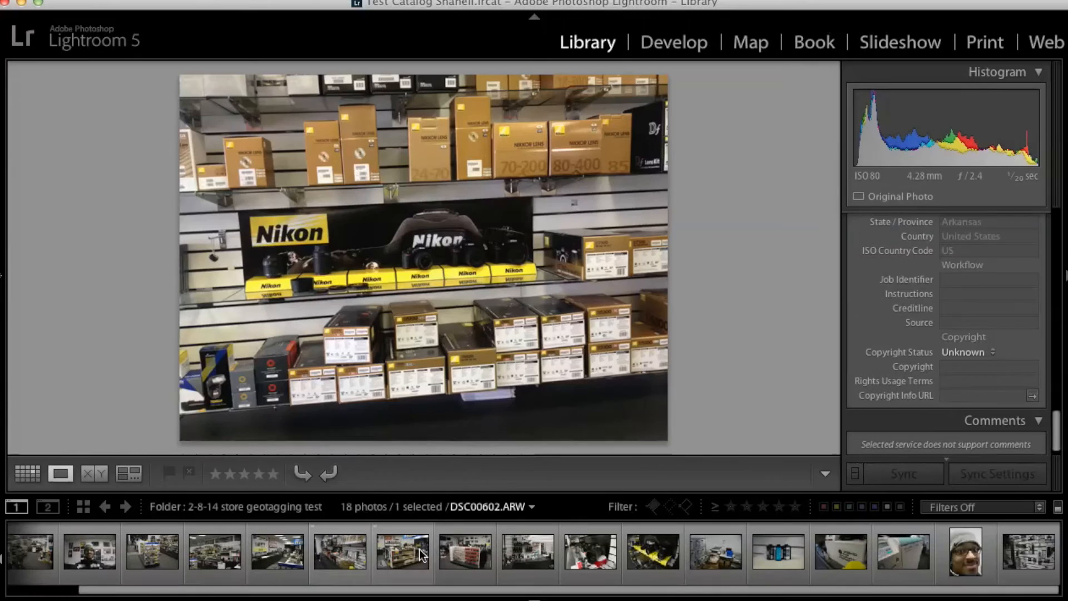
{"action": "left_click", "coordinate": [1014, 566], "text": "shift"}
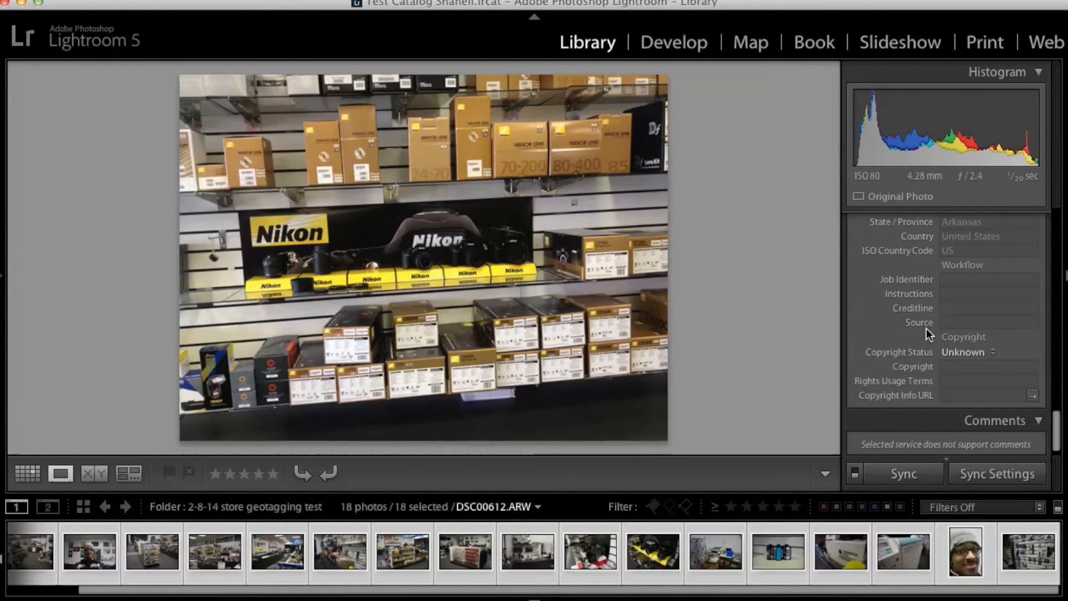
- Start a metadata synchronization for the selected photos and exclude every field from it, including the copyright and creator fields
{"action": "scroll", "coordinate": [928, 332], "scroll_direction": "down", "scroll_amount": 1}
{"action": "scroll", "coordinate": [928, 333], "scroll_direction": "up", "scroll_amount": 1}
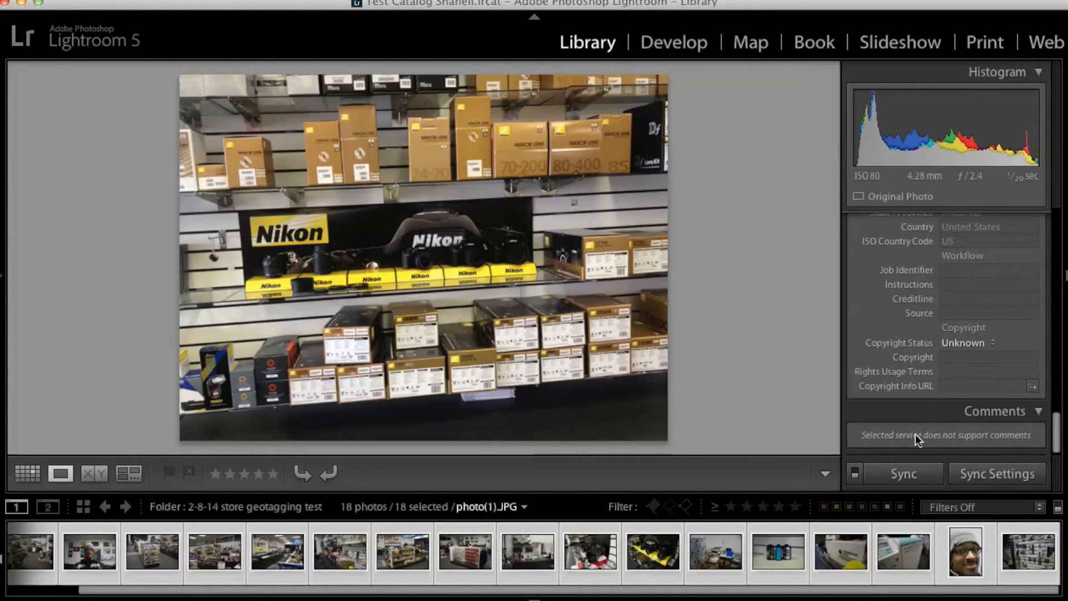
{"action": "left_click", "coordinate": [907, 474]}
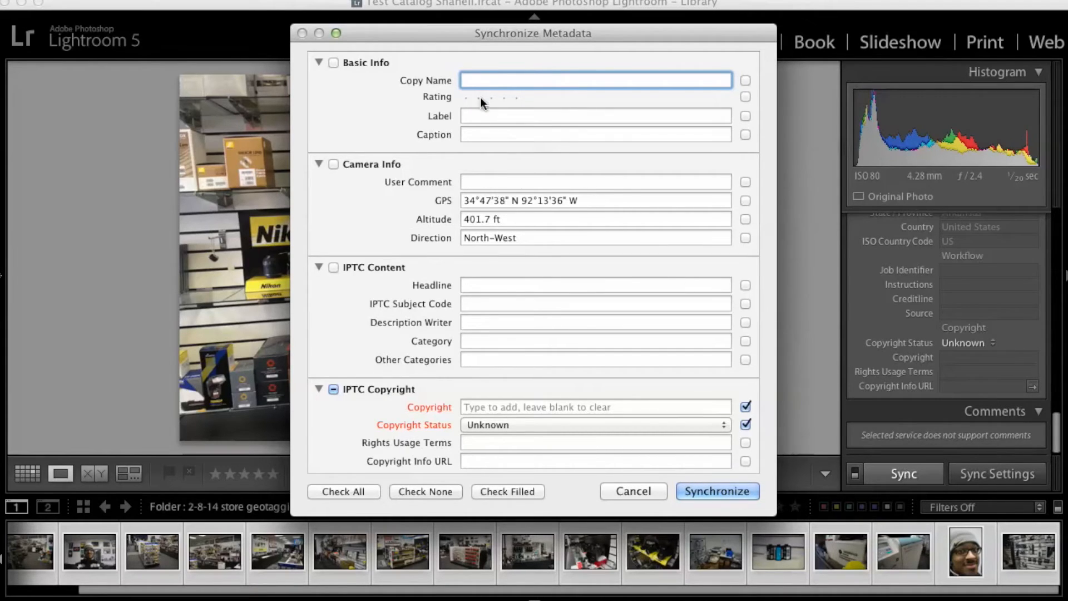
{"action": "scroll", "coordinate": [625, 182], "scroll_direction": "down", "scroll_amount": 5}
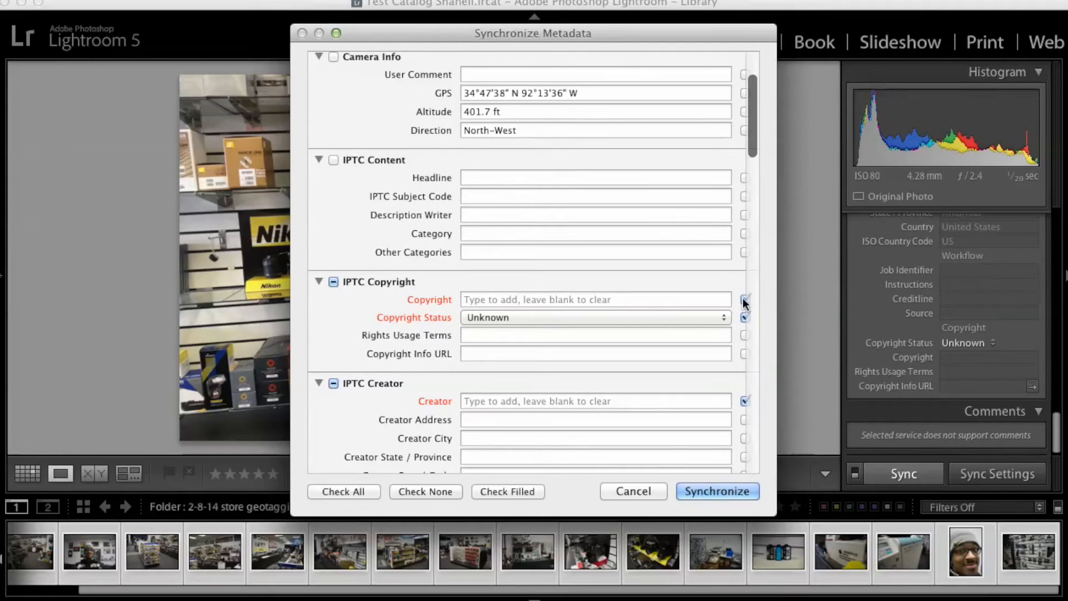
{"action": "scroll", "coordinate": [602, 280], "scroll_direction": "down", "scroll_amount": 2}
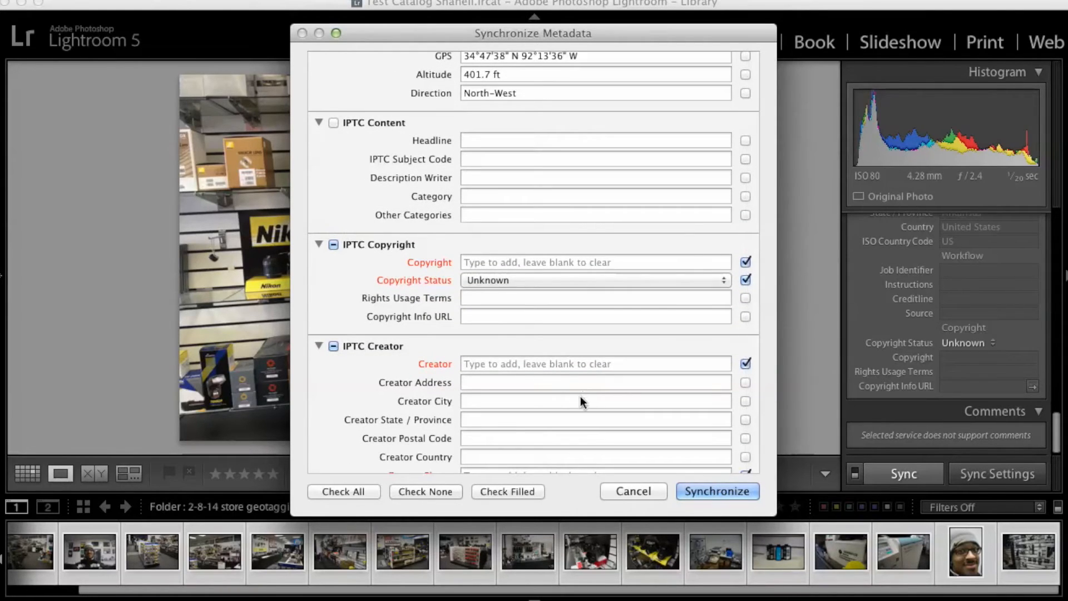
{"action": "left_click", "coordinate": [428, 490]}
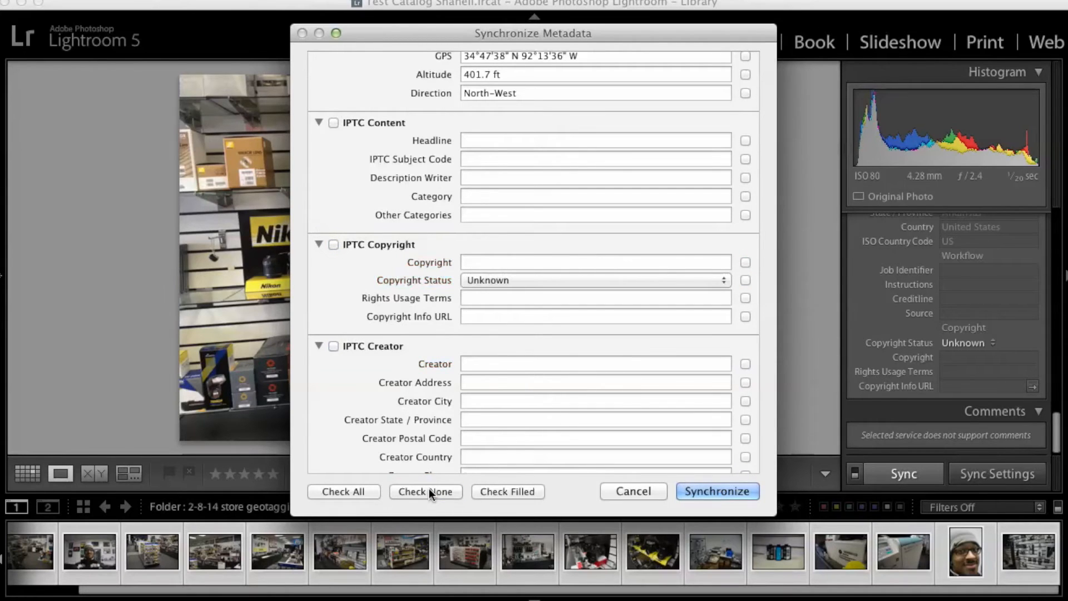
- Include only GPS, Altitude and Direction from Camera Info and synchronize them to all selected photos
{"action": "scroll", "coordinate": [620, 347], "scroll_direction": "up", "scroll_amount": 5}
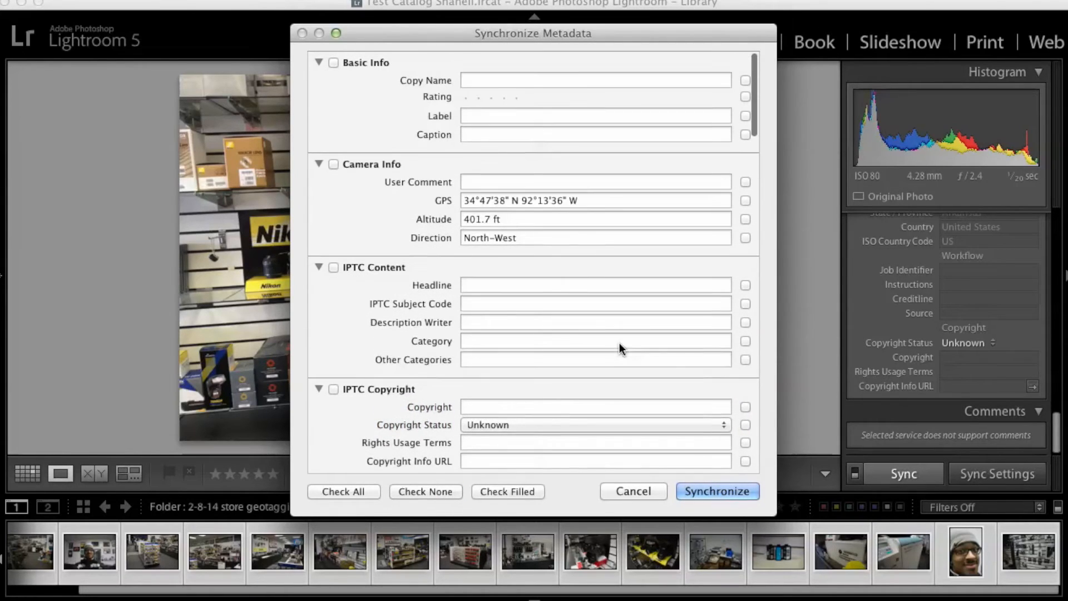
{"action": "scroll", "coordinate": [620, 343], "scroll_direction": "up", "scroll_amount": 2}
{"action": "scroll", "coordinate": [745, 204], "scroll_direction": "down", "scroll_amount": 10}
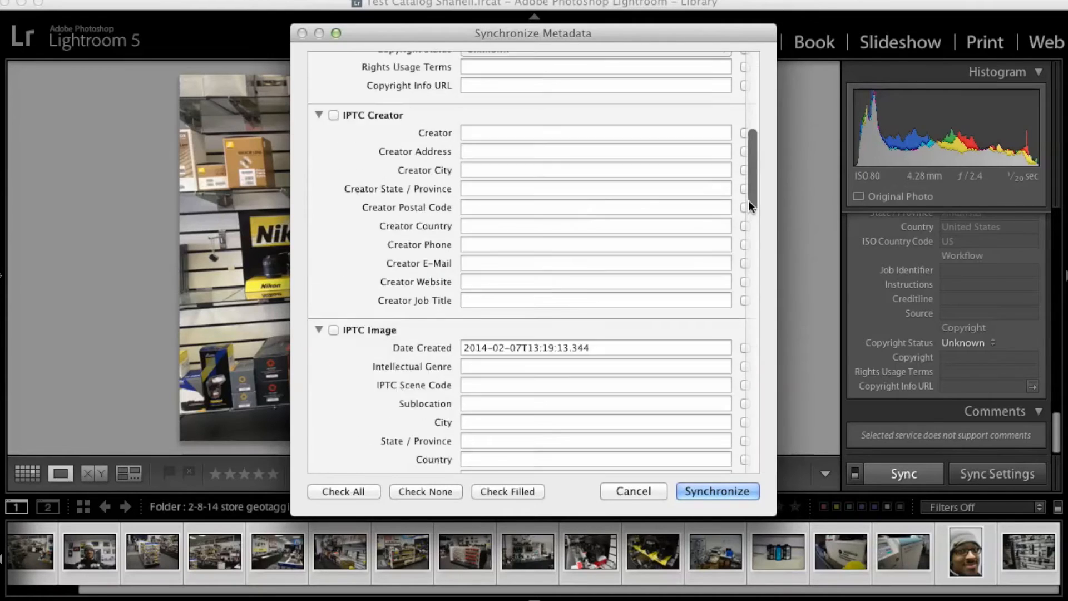
{"action": "scroll", "coordinate": [679, 187], "scroll_direction": "up", "scroll_amount": 10}
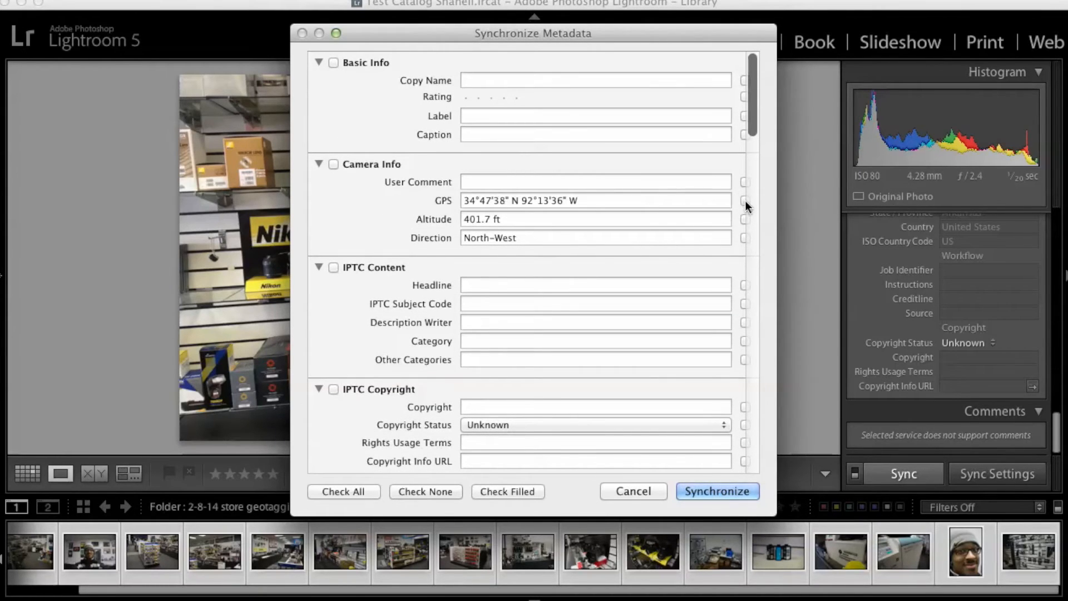
{"action": "scroll", "coordinate": [482, 206], "scroll_direction": "down", "scroll_amount": 2}
{"action": "scroll", "coordinate": [480, 201], "scroll_direction": "up", "scroll_amount": 1}
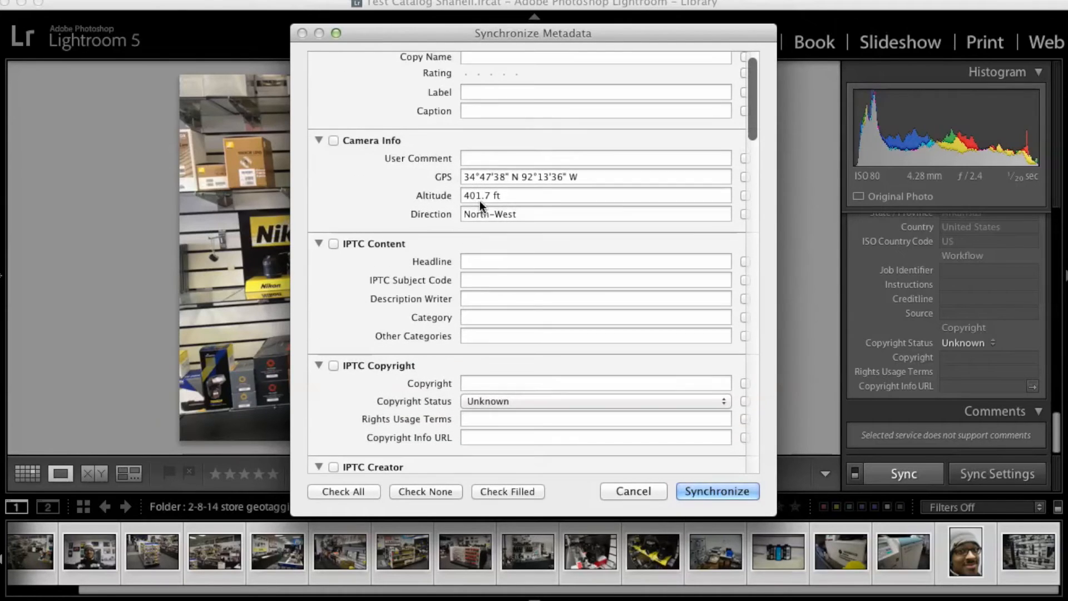
{"action": "left_click", "coordinate": [745, 196]}
{"action": "left_click", "coordinate": [745, 177]}
{"action": "left_click", "coordinate": [744, 214]}
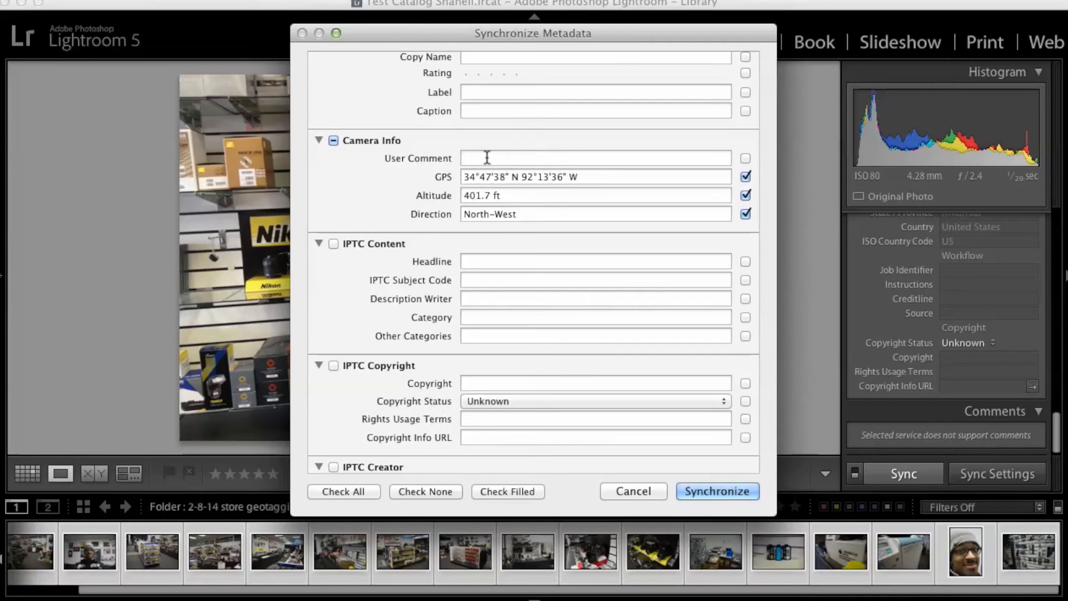
{"action": "left_click", "coordinate": [699, 485]}
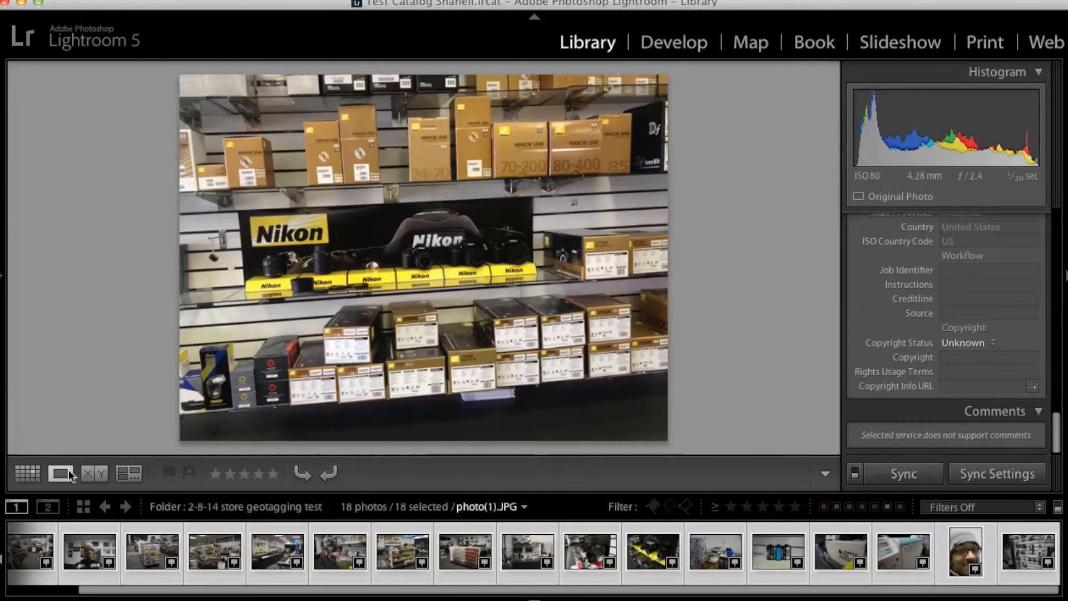
- Show the folder's photos as a thumbnail grid, deselect them all and adjust the thumbnail size
{"action": "left_click", "coordinate": [26, 474]}
{"action": "scroll", "coordinate": [511, 279], "scroll_direction": "down", "scroll_amount": 2}
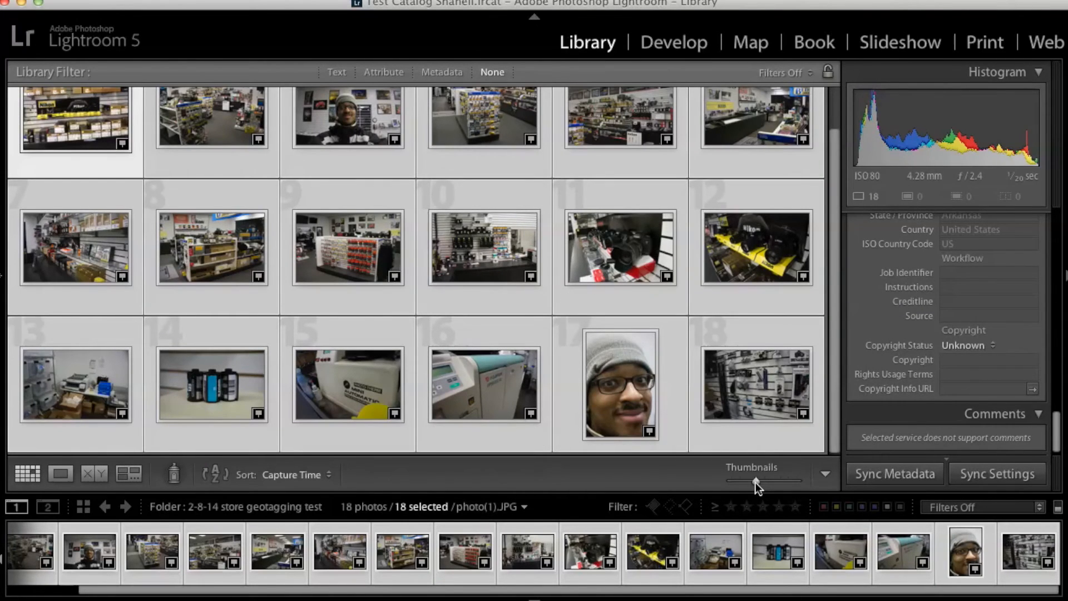
{"action": "left_click_drag", "start_coordinate": [755, 483], "coordinate": [738, 482]}
{"action": "left_click", "coordinate": [539, 346]}
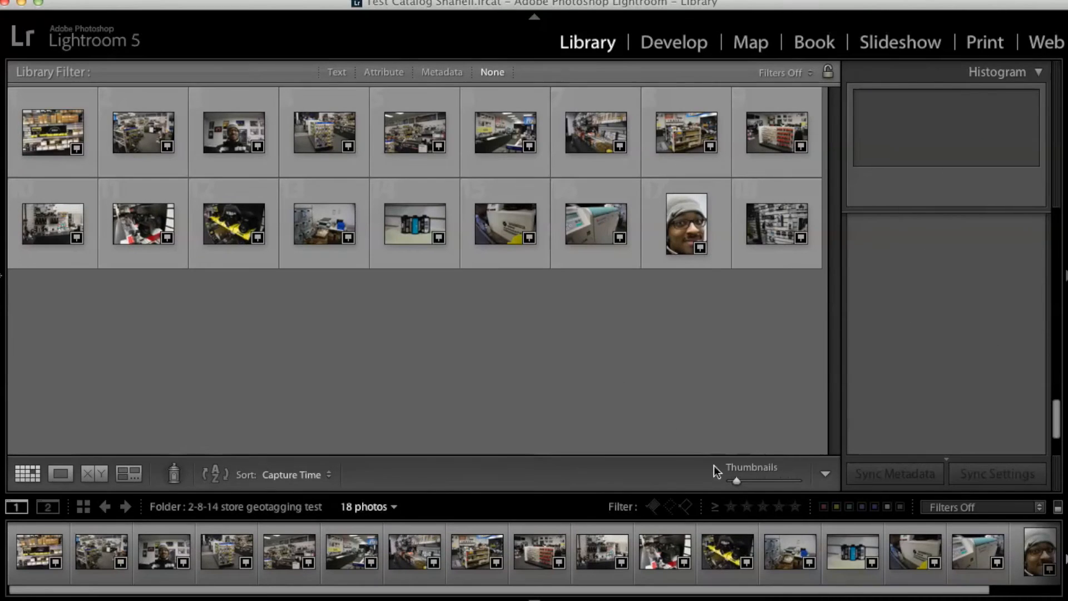
{"action": "left_click_drag", "start_coordinate": [737, 481], "coordinate": [745, 481]}
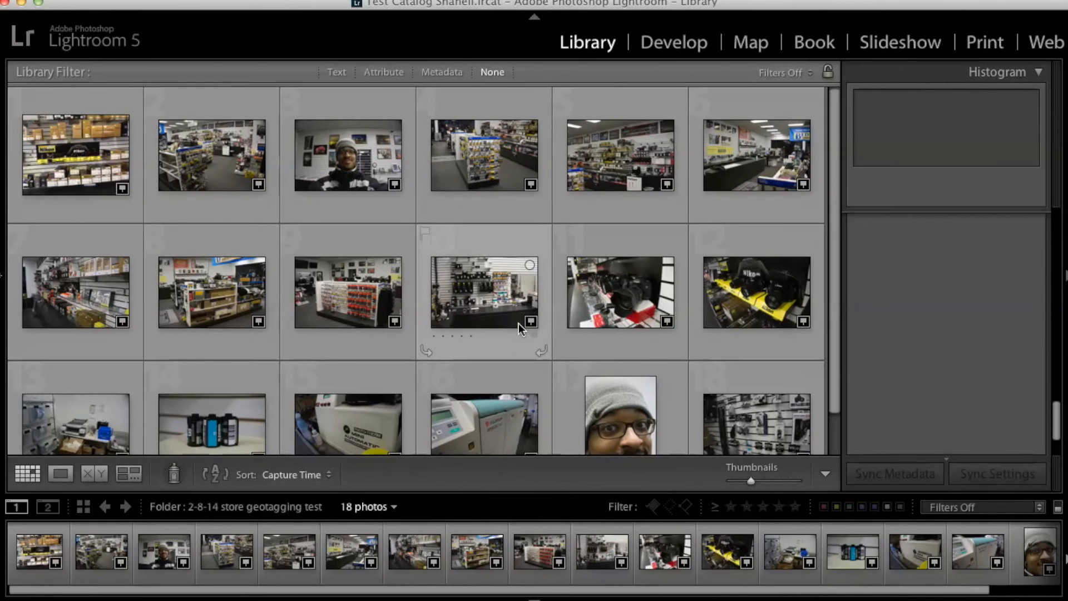
- View DSC00605.ARW at full view and browse back through the preceding photos to DSC00597.ARW
{"action": "double_click", "coordinate": [472, 311]}
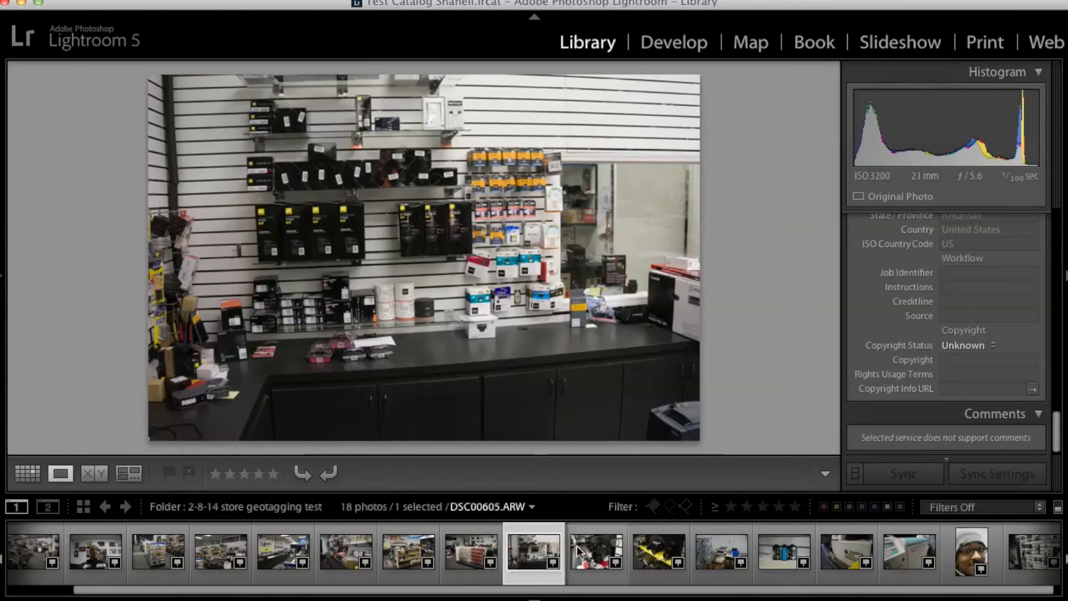
{"action": "key", "text": "Left"}
{"action": "key", "text": "Left"}
{"action": "key", "text": "Left"}
{"action": "key", "text": "Left"}
{"action": "key", "text": "Left"}
{"action": "key", "text": "Left"}
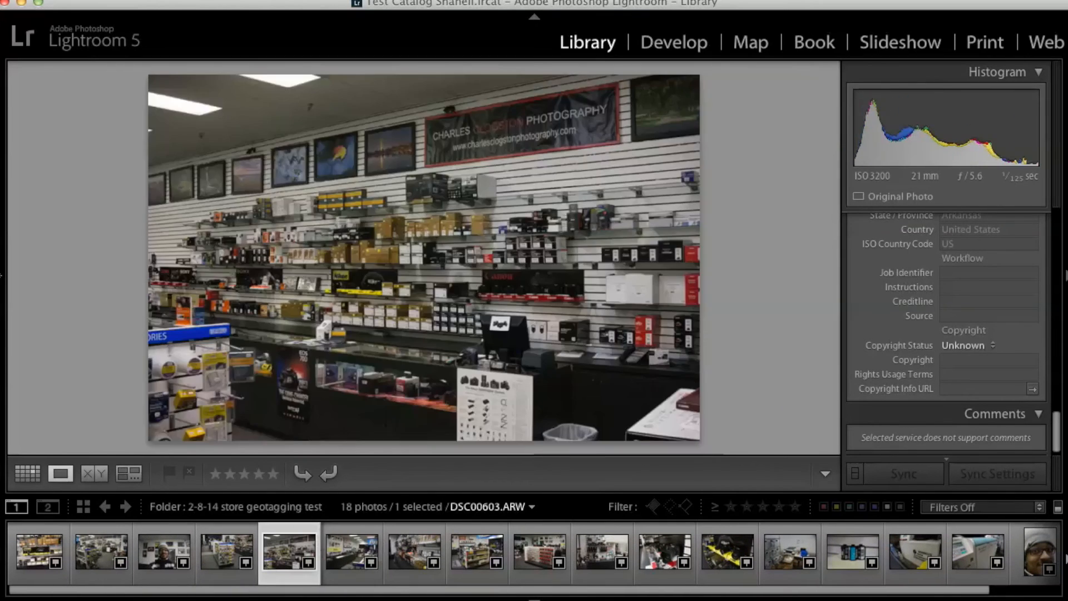
{"action": "key", "text": "Right"}
{"action": "key", "text": "Left"}
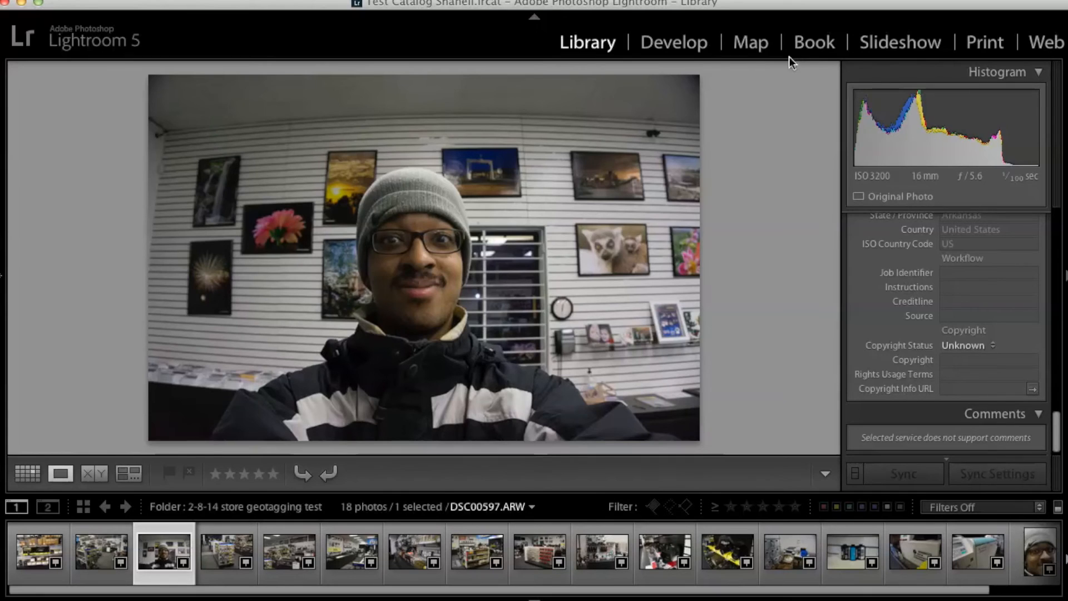
- Show the geotagged photos on the map and preview the photos grouped at the store's location marker
{"action": "left_click", "coordinate": [758, 44]}
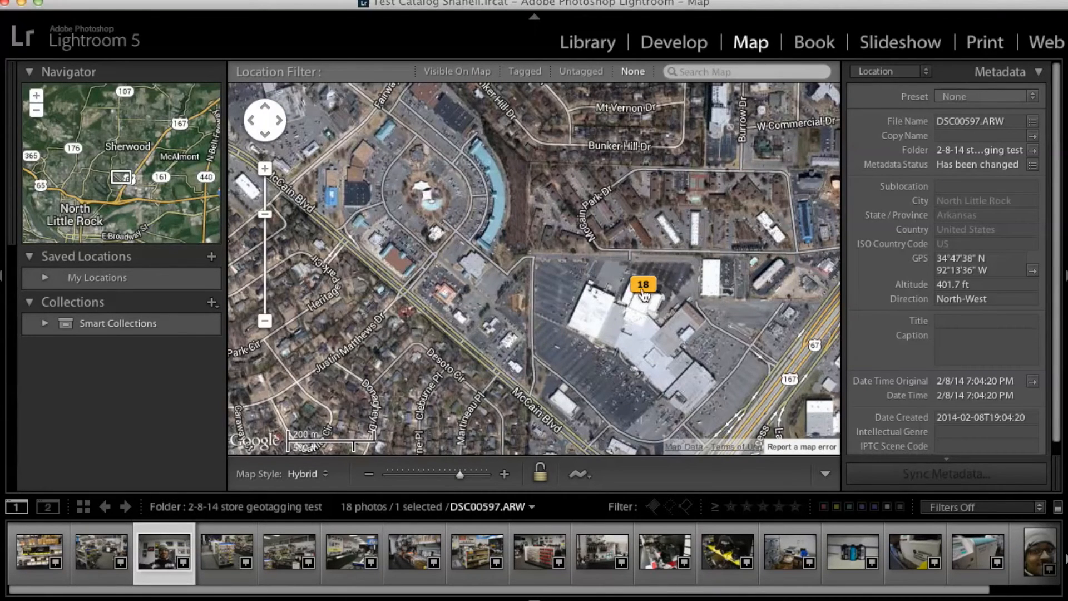
{"action": "mouse_move", "coordinate": [640, 289]}
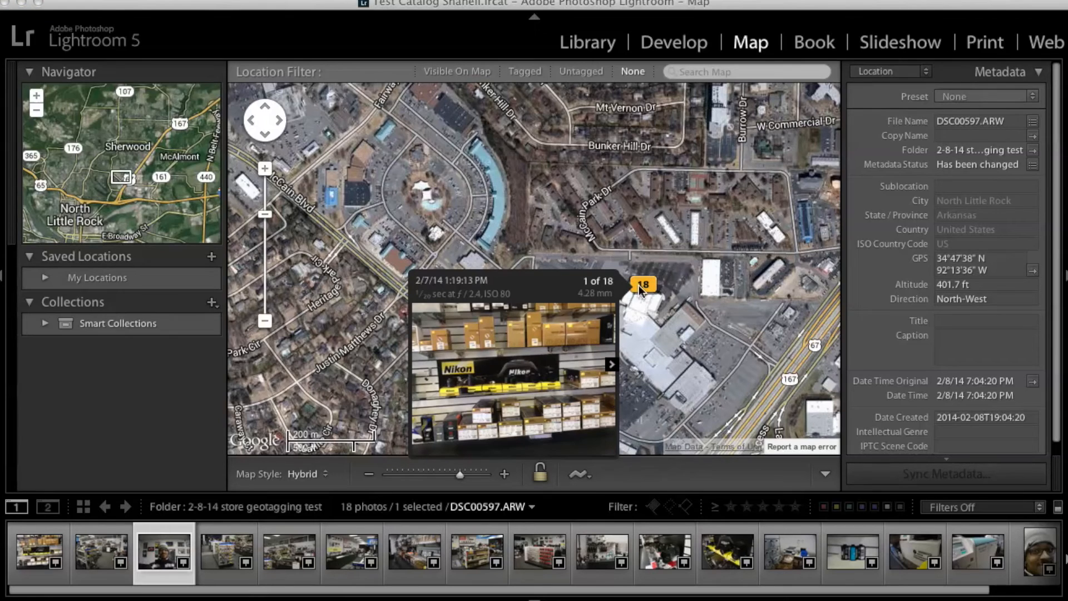